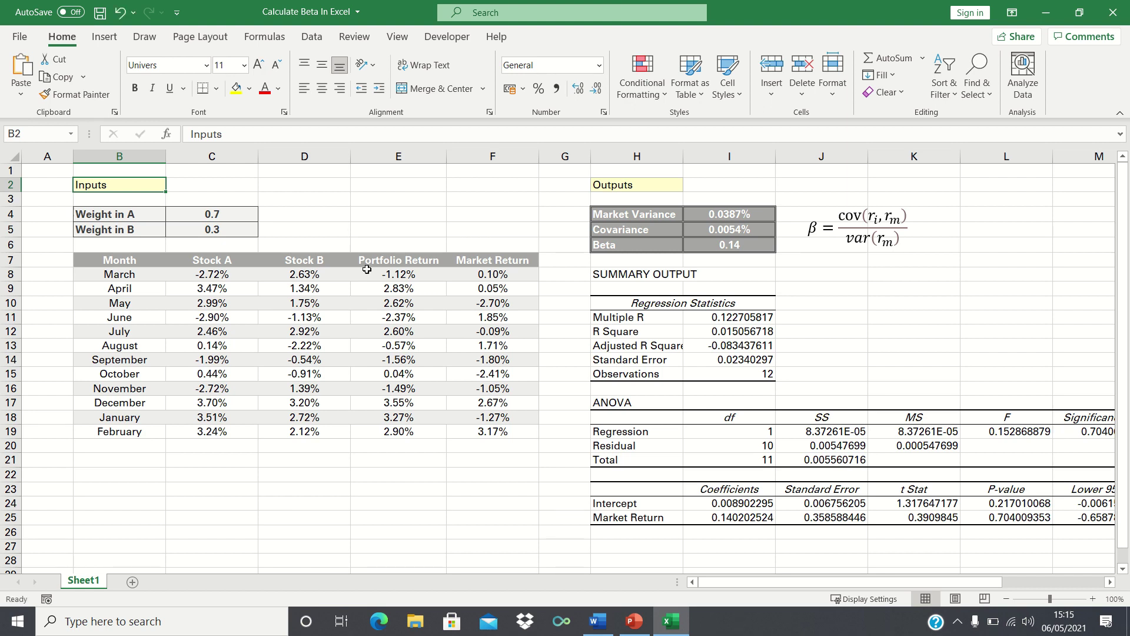
# Inspect the March portfolio return formula =$C$4*C8+$C$5*D8 in E8, leaving it unchanged
pyautogui.click(367, 271)
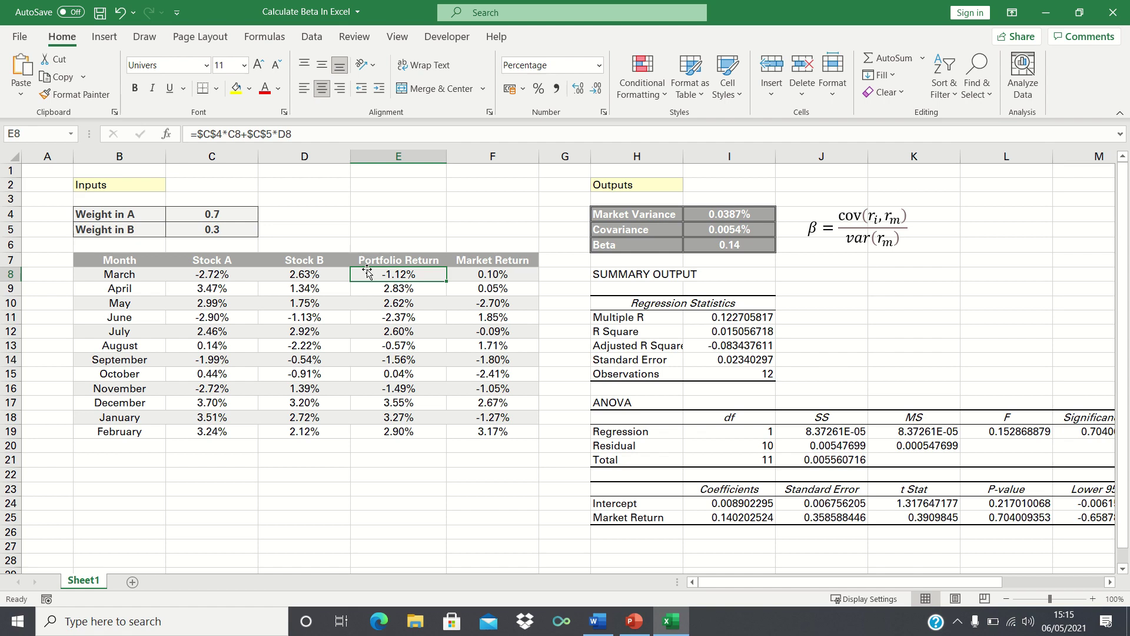
pyautogui.click(211, 134)
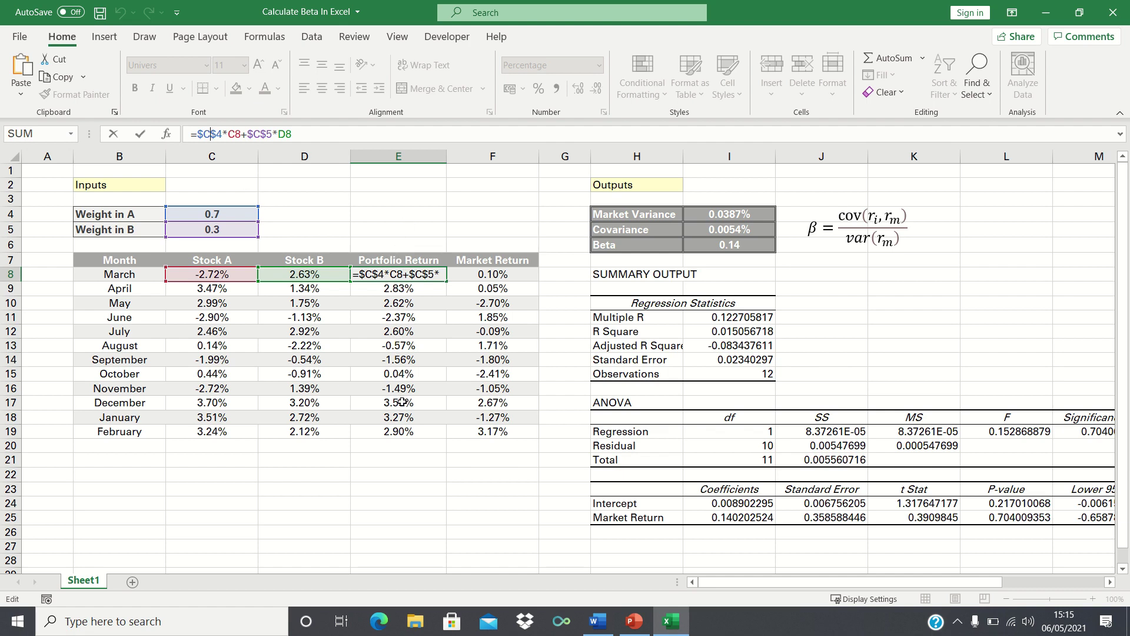
pyautogui.press('Return')
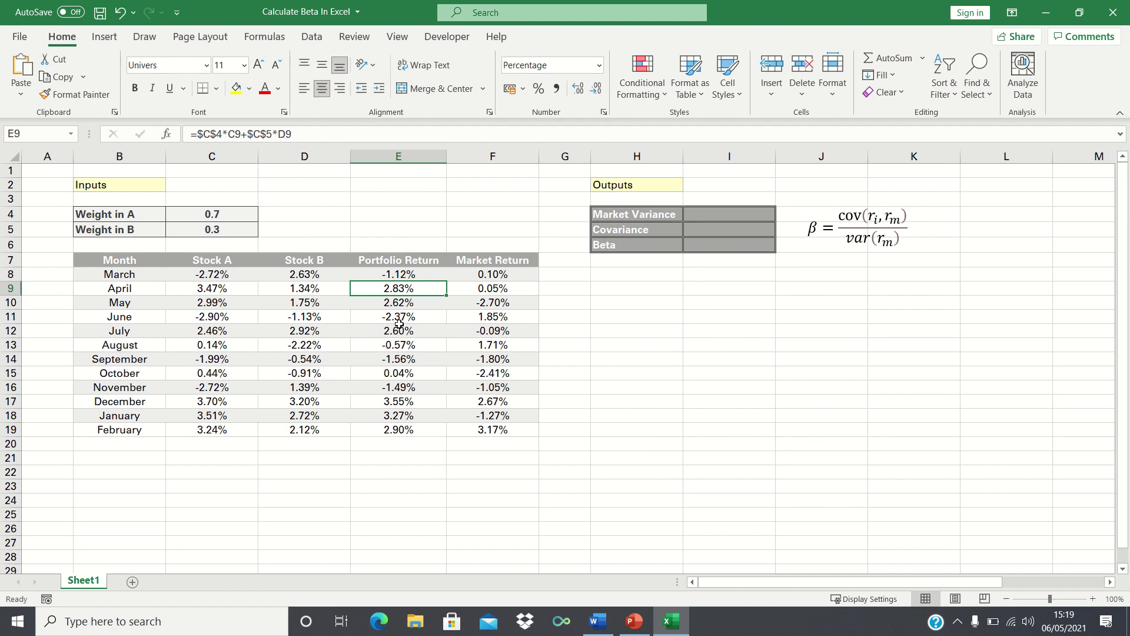
pyautogui.click(711, 245)
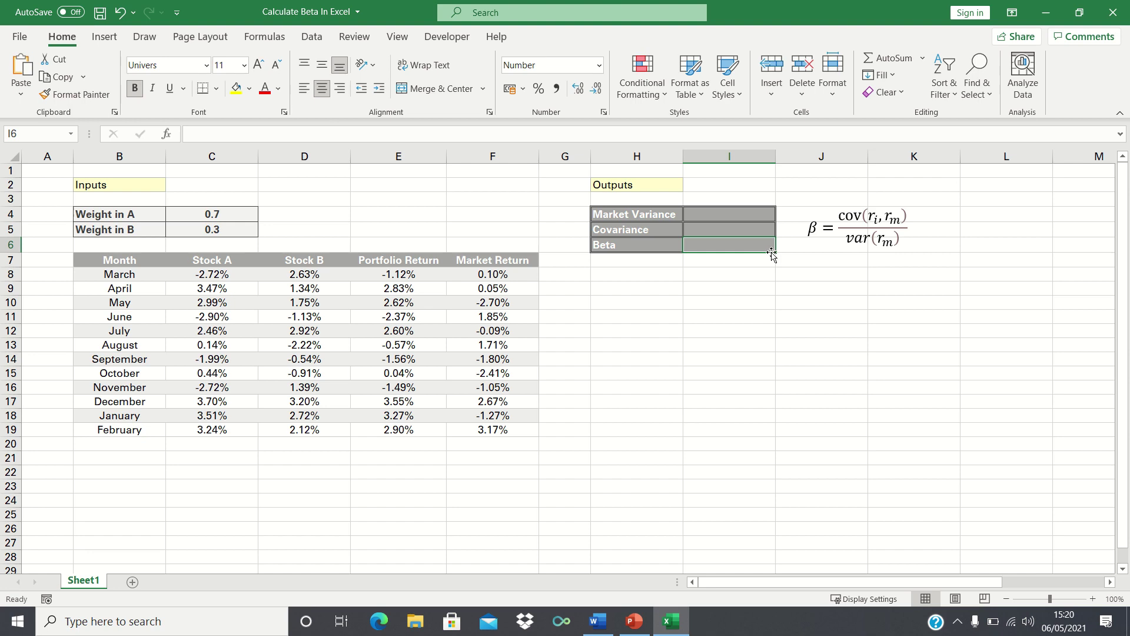
# Enter =VAR.S(F8:F19) in I4 so Market Variance shows 0.0387%
pyautogui.press('Up')
pyautogui.press('Up')
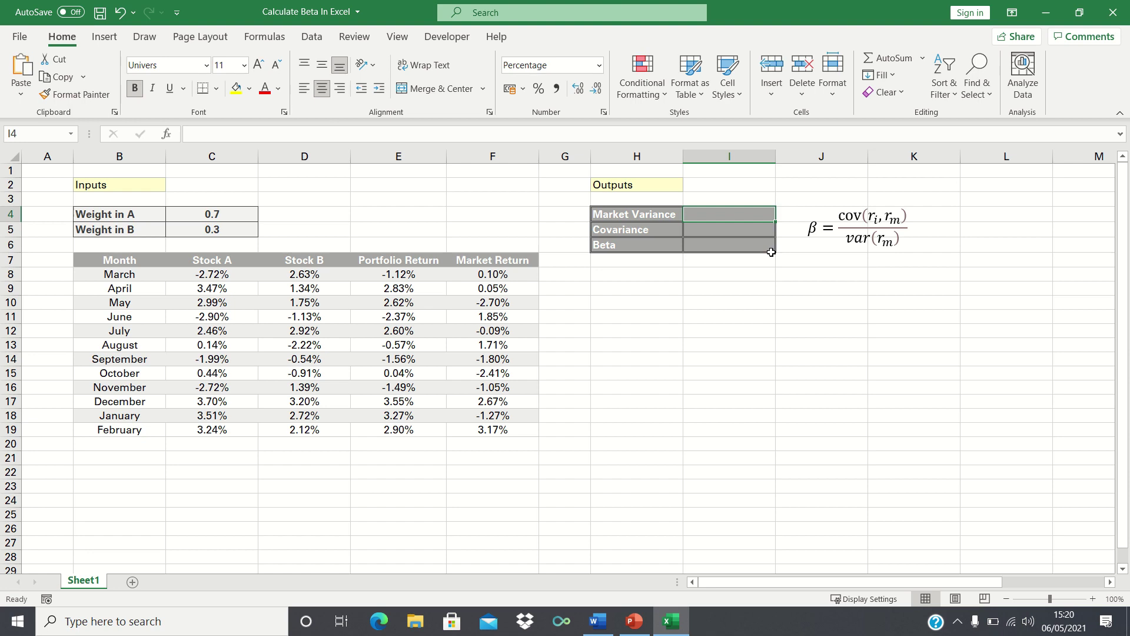
pyautogui.write('=VAR')
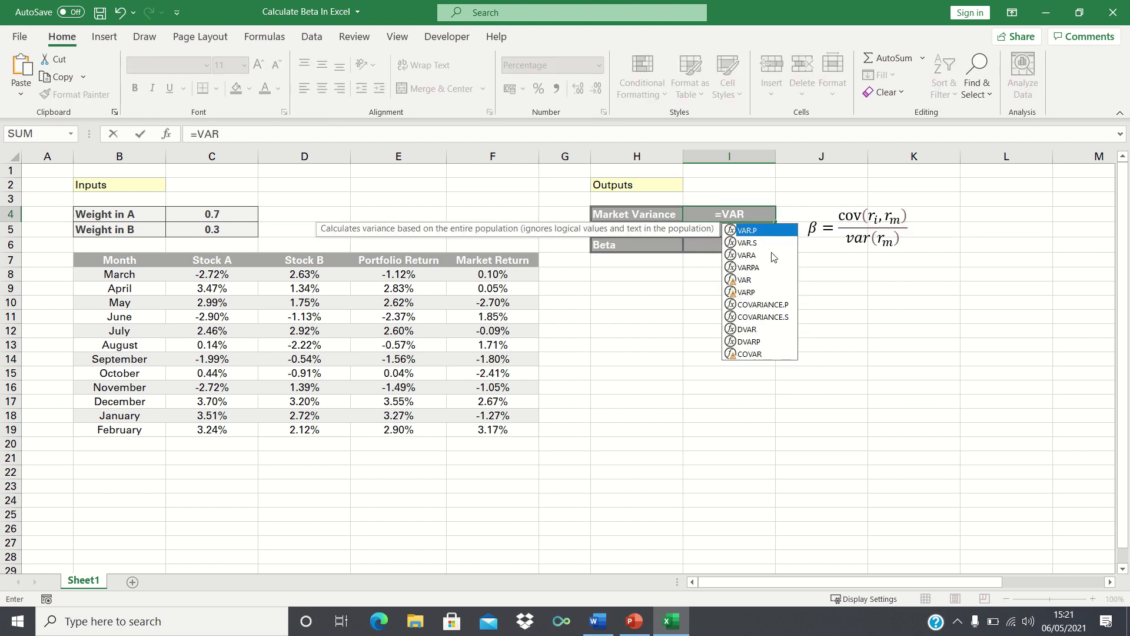
pyautogui.write('.S(')
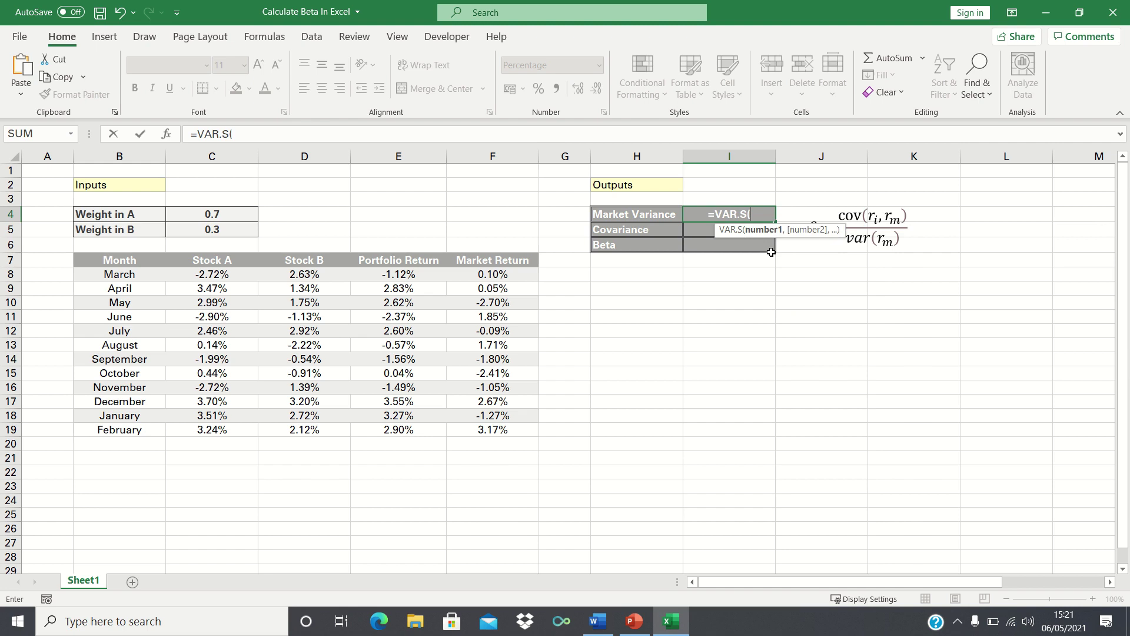
pyautogui.moveTo(504, 275); pyautogui.dragTo(497, 430)
pyautogui.press('Return')
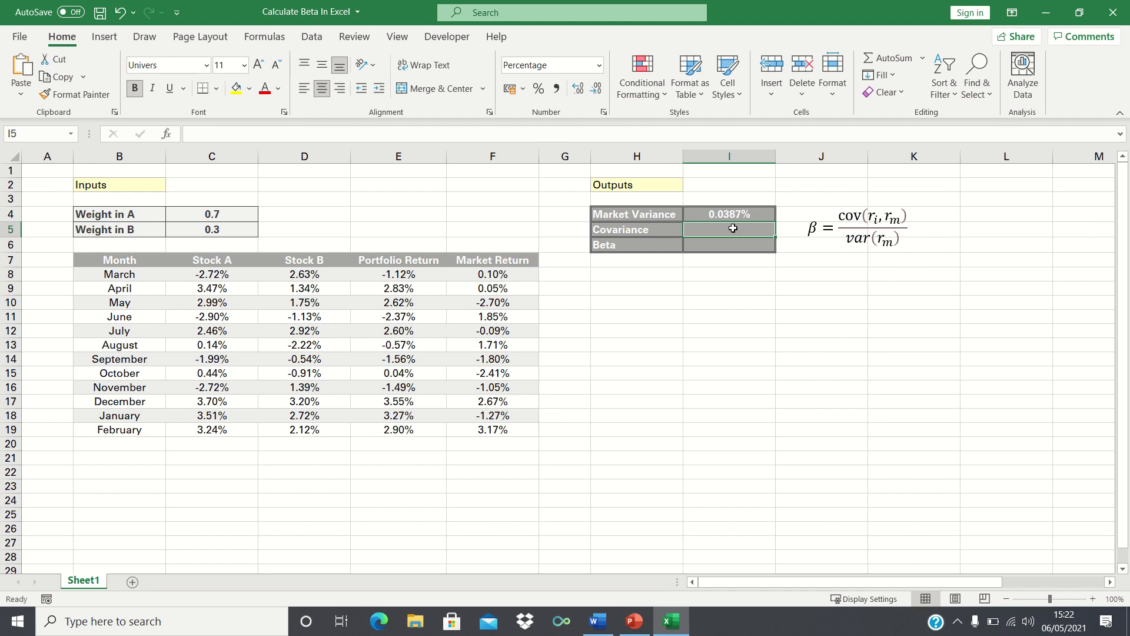
# Enter =COVARIANCE.S(F8:F19,E8:E19) in I5, giving a Covariance of 0.0054%
pyautogui.write('=COVARIANCE')
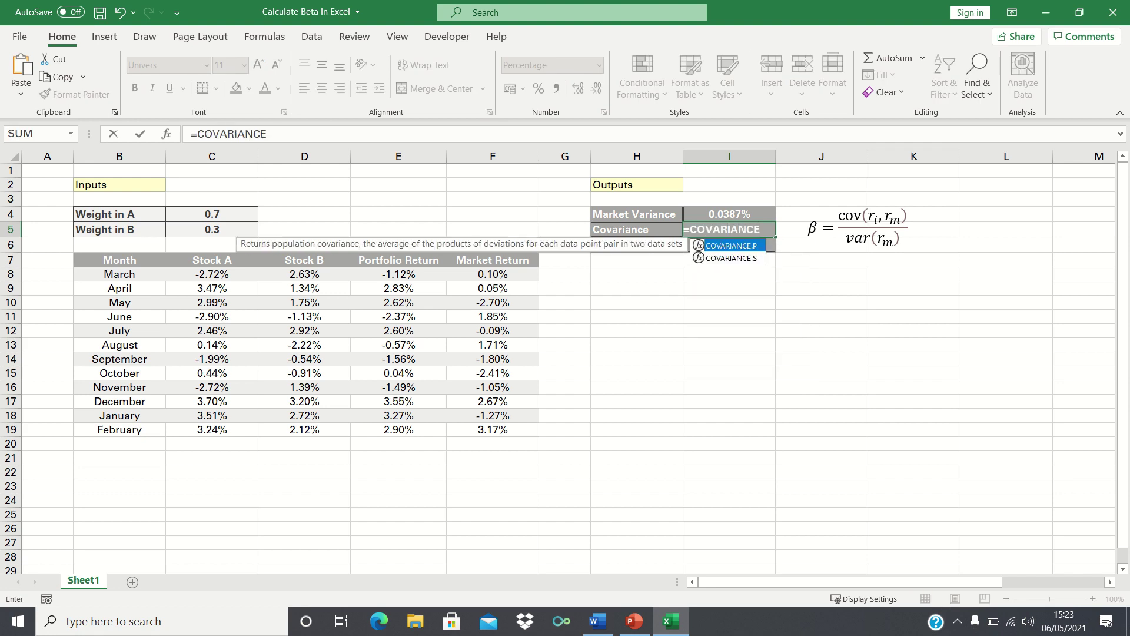
pyautogui.write('.S')
pyautogui.press('Tab')
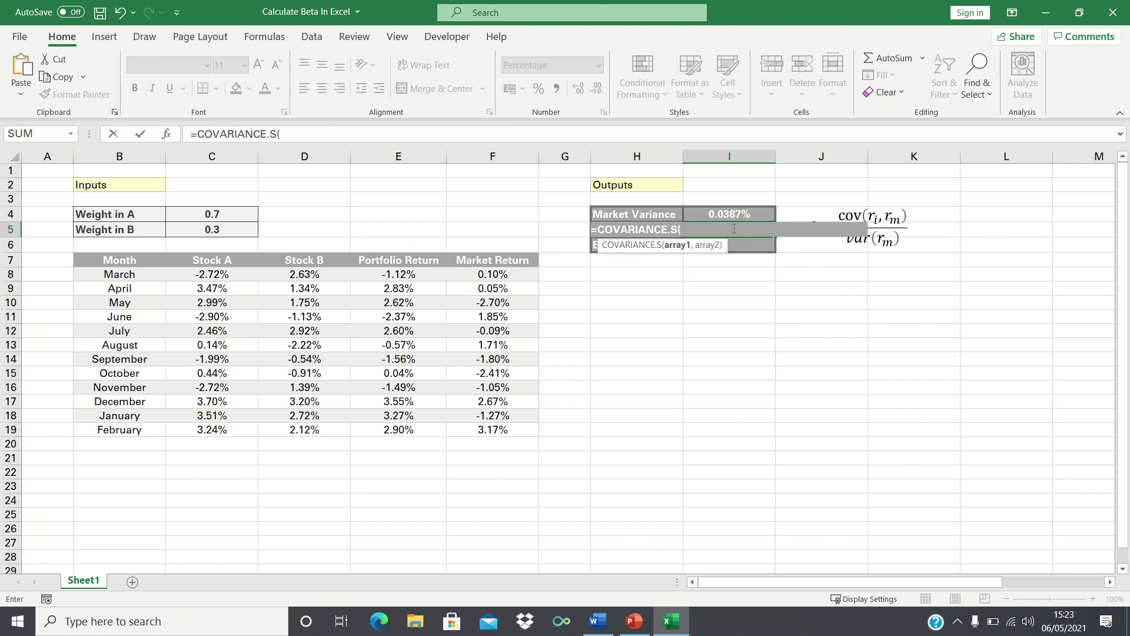
pyautogui.click(512, 273)
pyautogui.hotkey('ctrl', 'shift', 'Down')
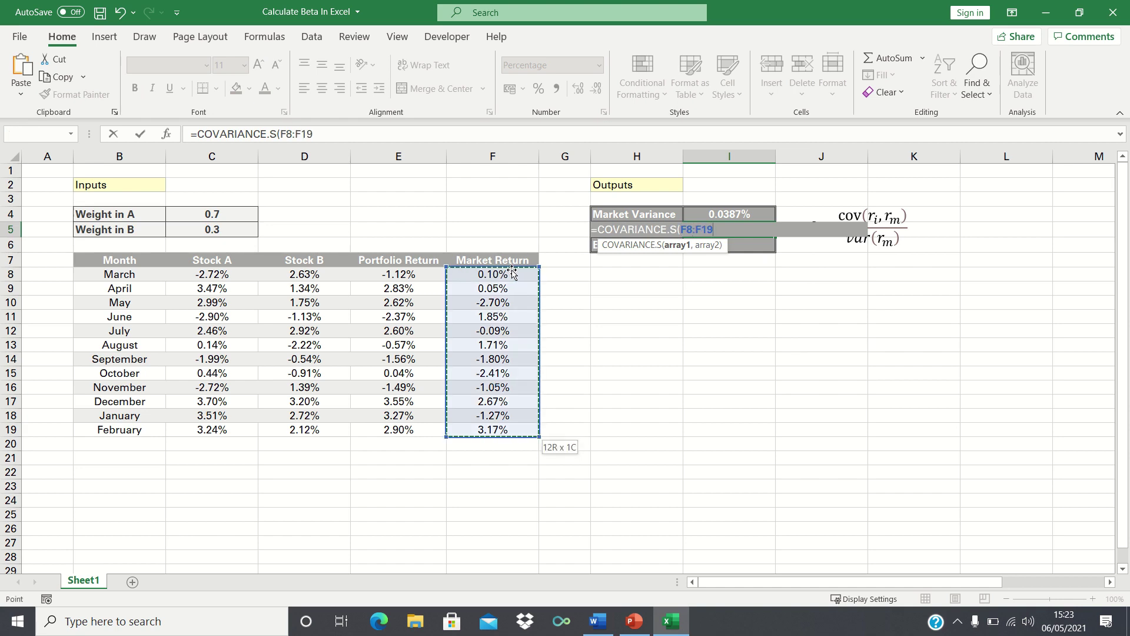
pyautogui.write(',')
pyautogui.click(421, 274)
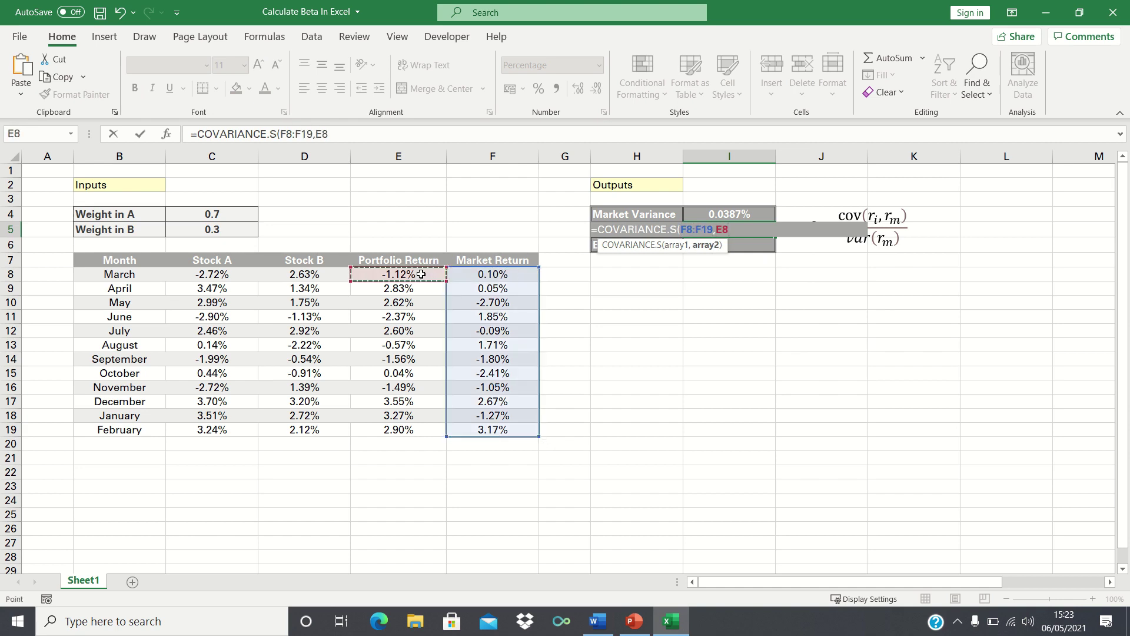
pyautogui.hotkey('ctrl', 'shift', 'Down')
pyautogui.press('Return')
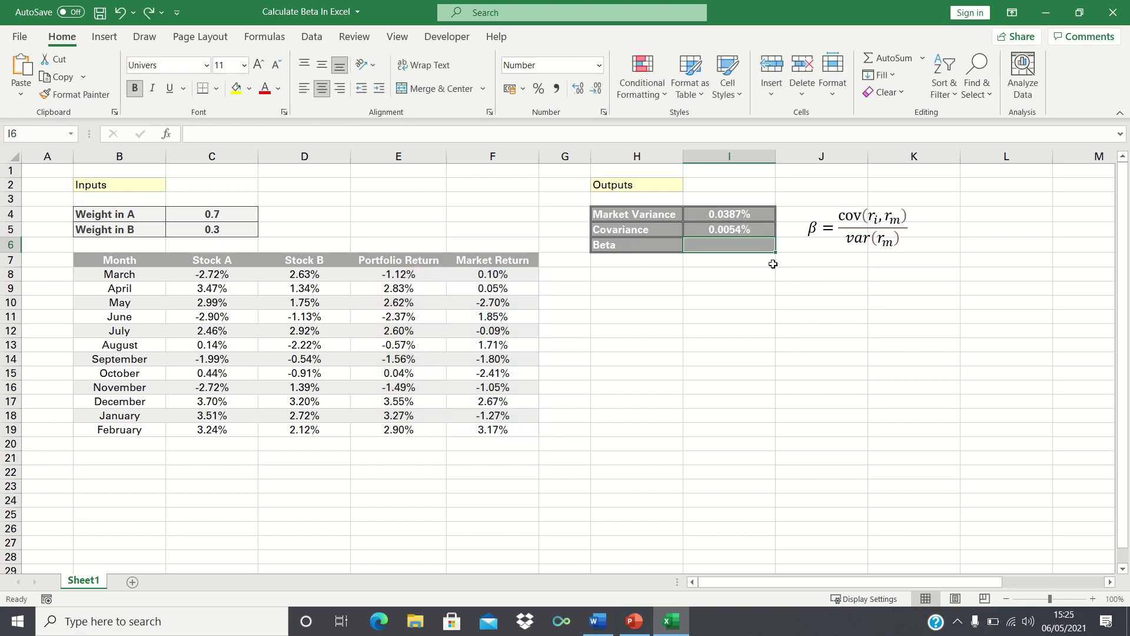
# Recheck the covariance formula's ranges in the formula bar, leaving it unchanged
pyautogui.press('Up')
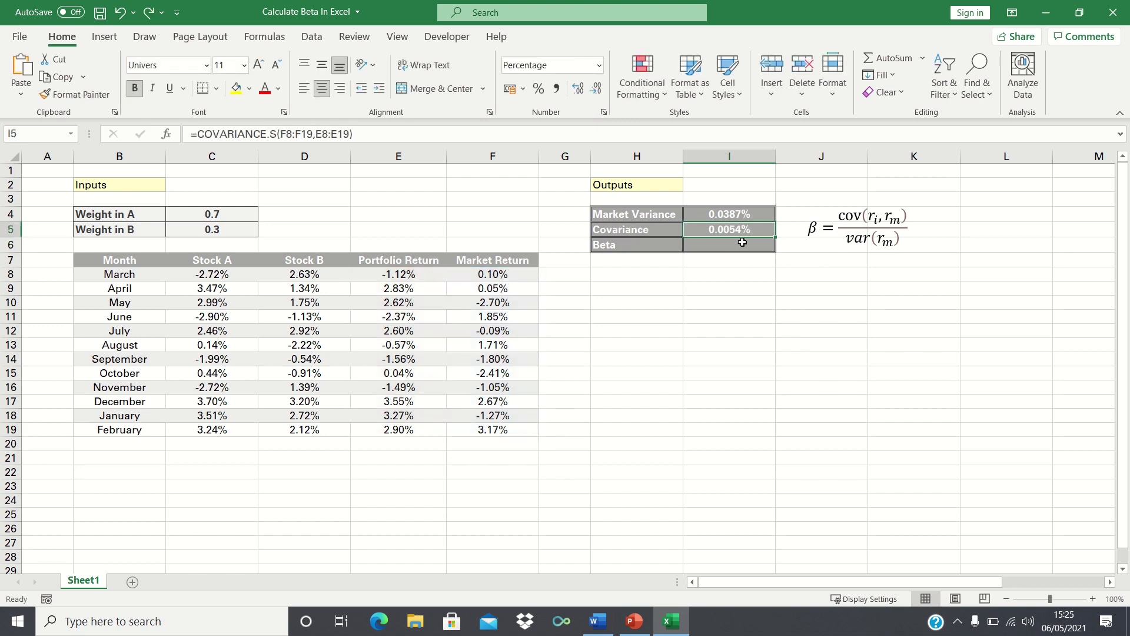
pyautogui.click(297, 133)
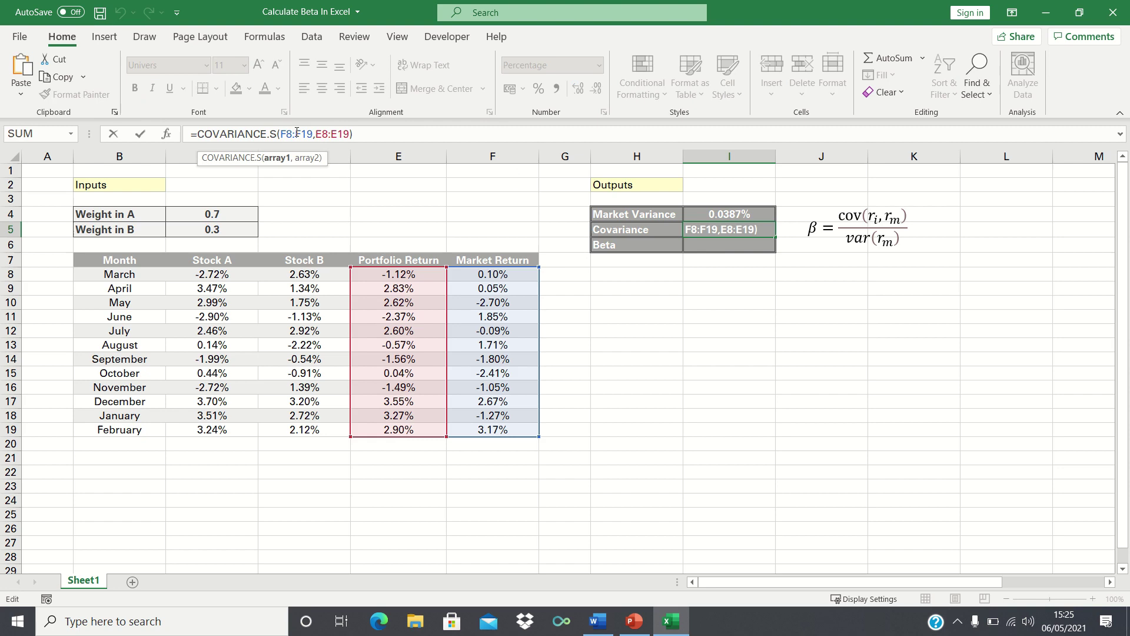
pyautogui.press('Return')
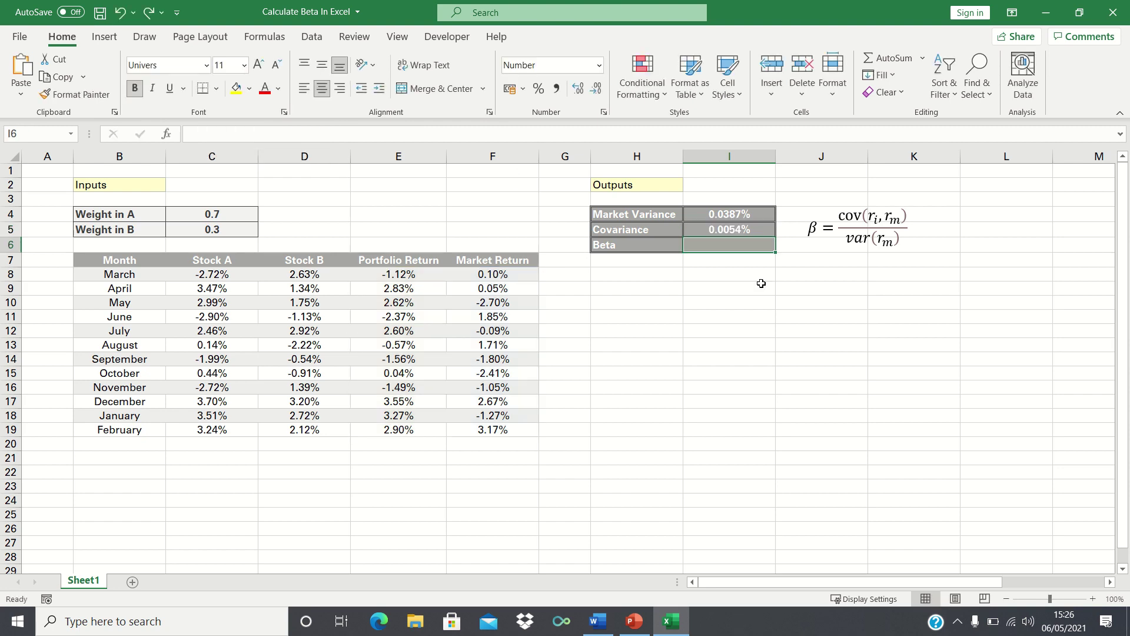
# Enter =I5/I4 in I6 so Beta shows 0.14
pyautogui.write('=')
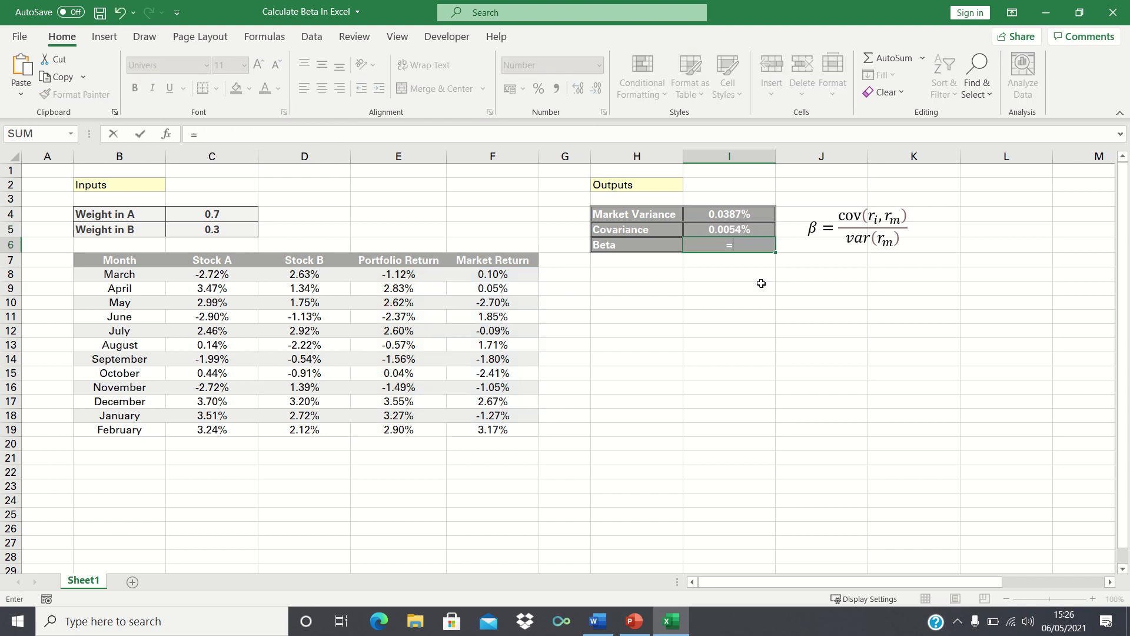
pyautogui.press('Up')
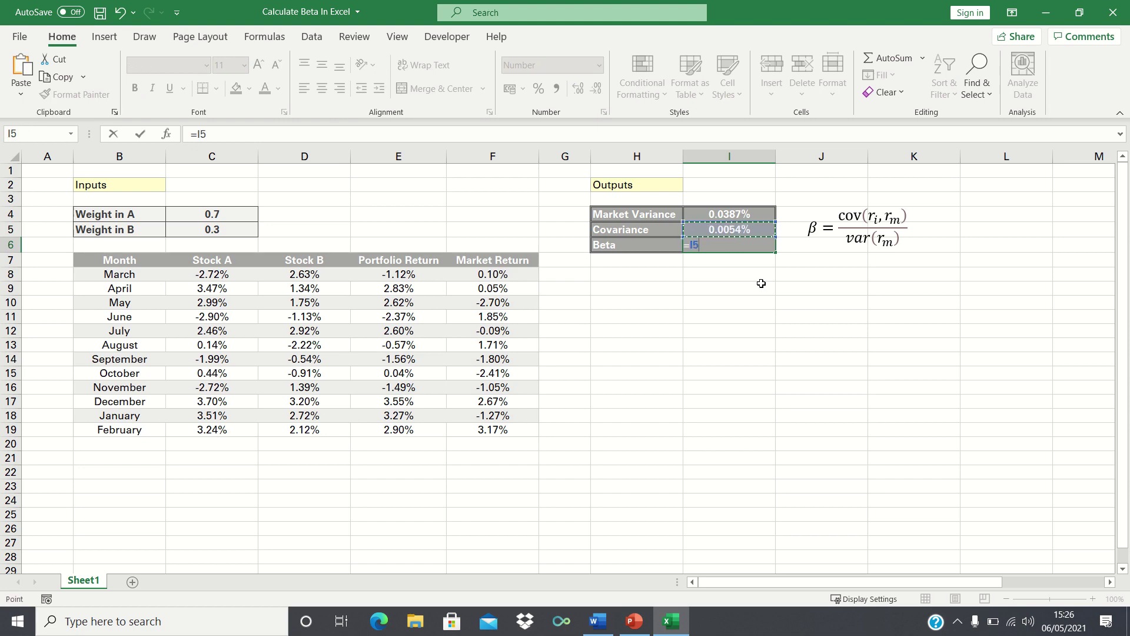
pyautogui.write('/')
pyautogui.press('Up')
pyautogui.press('Up')
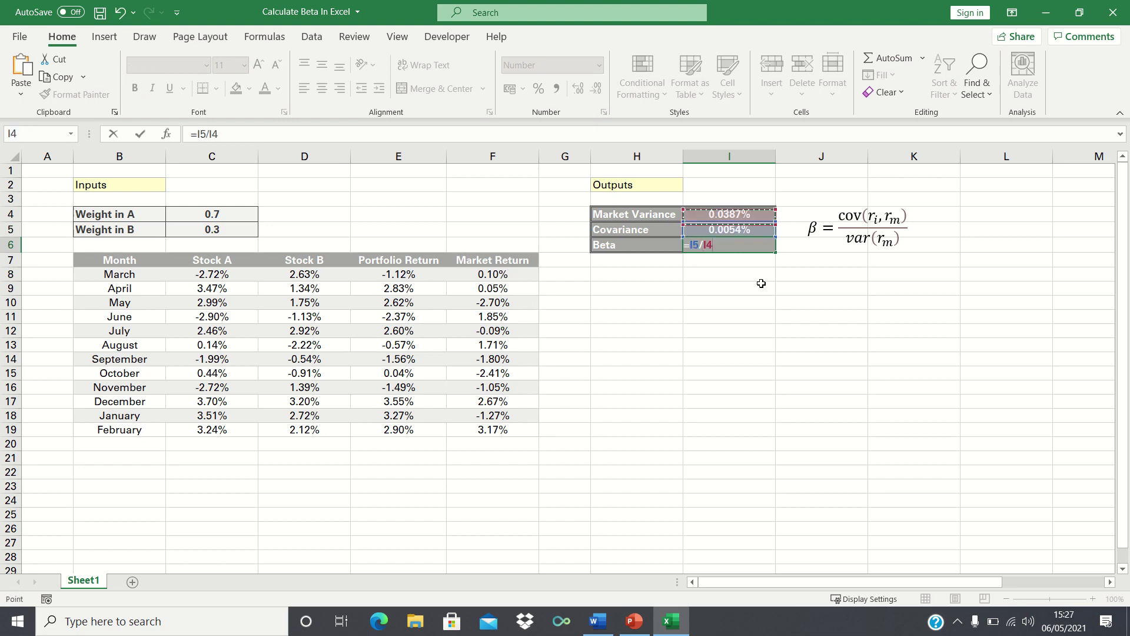
pyautogui.press('Return')
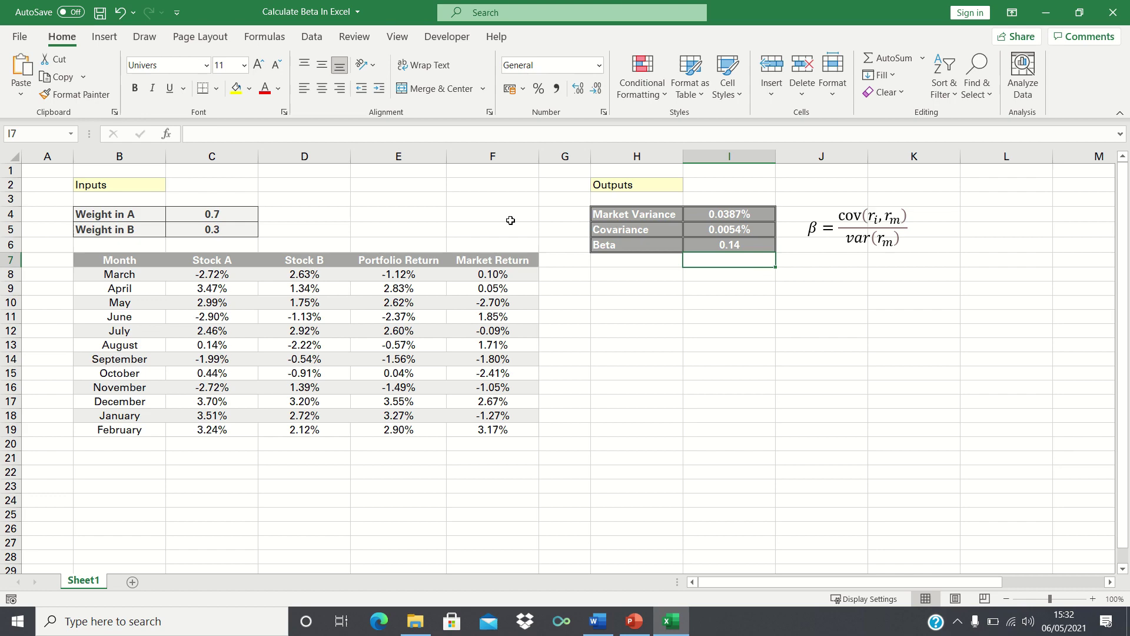
# Tick Analysis ToolPak in Excel Options' add-ins manager and confirm
pyautogui.click(22, 39)
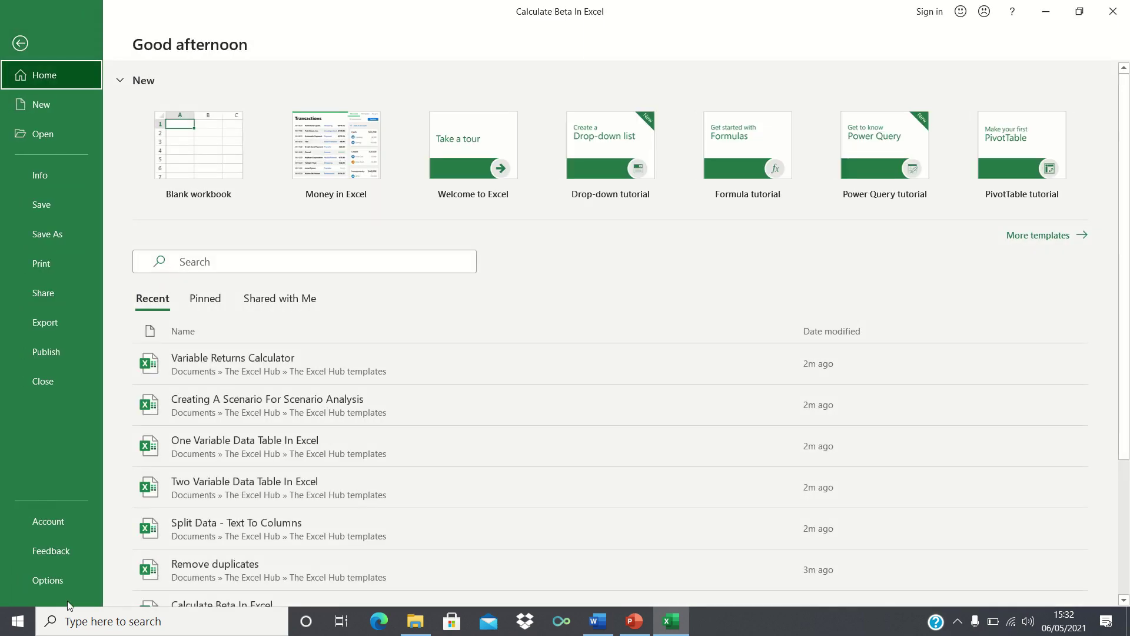
pyautogui.click(58, 584)
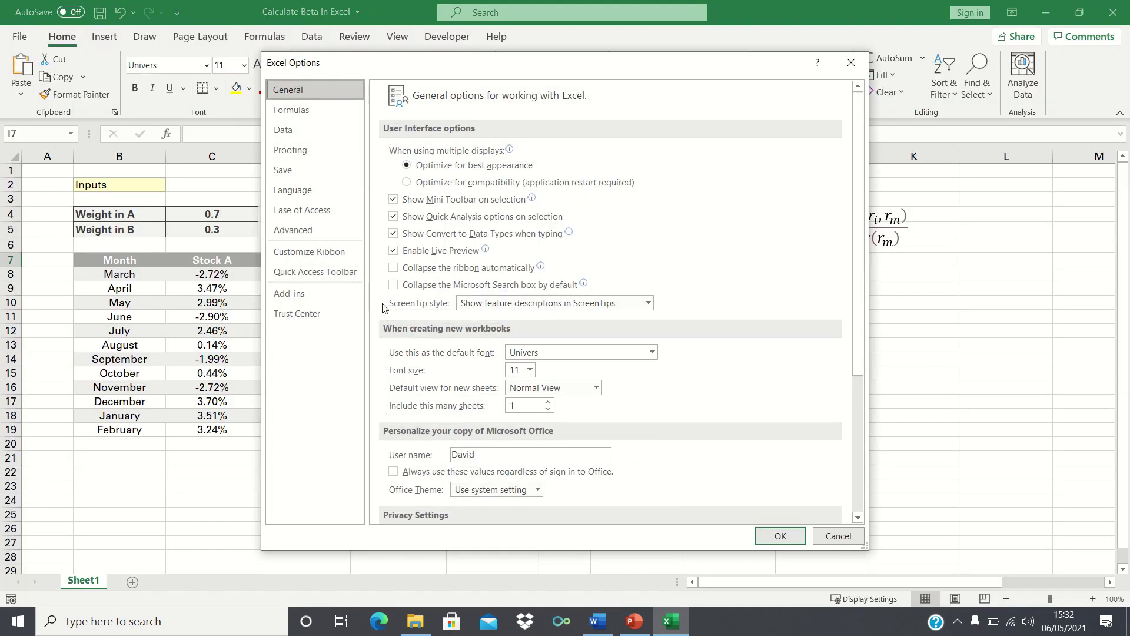
pyautogui.click(356, 296)
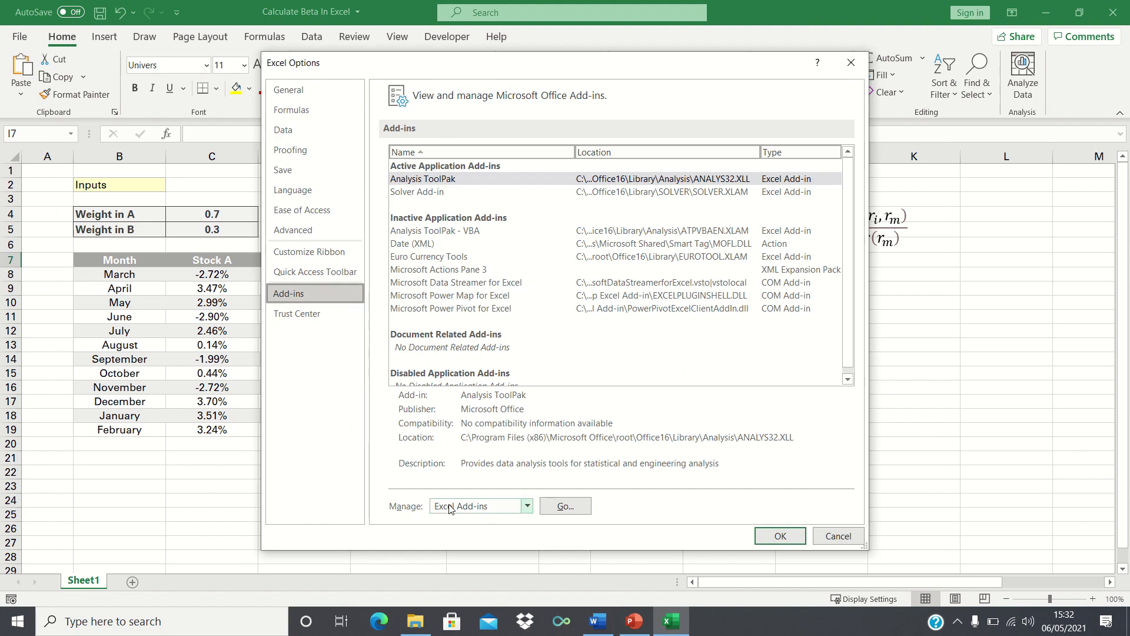
pyautogui.click(570, 510)
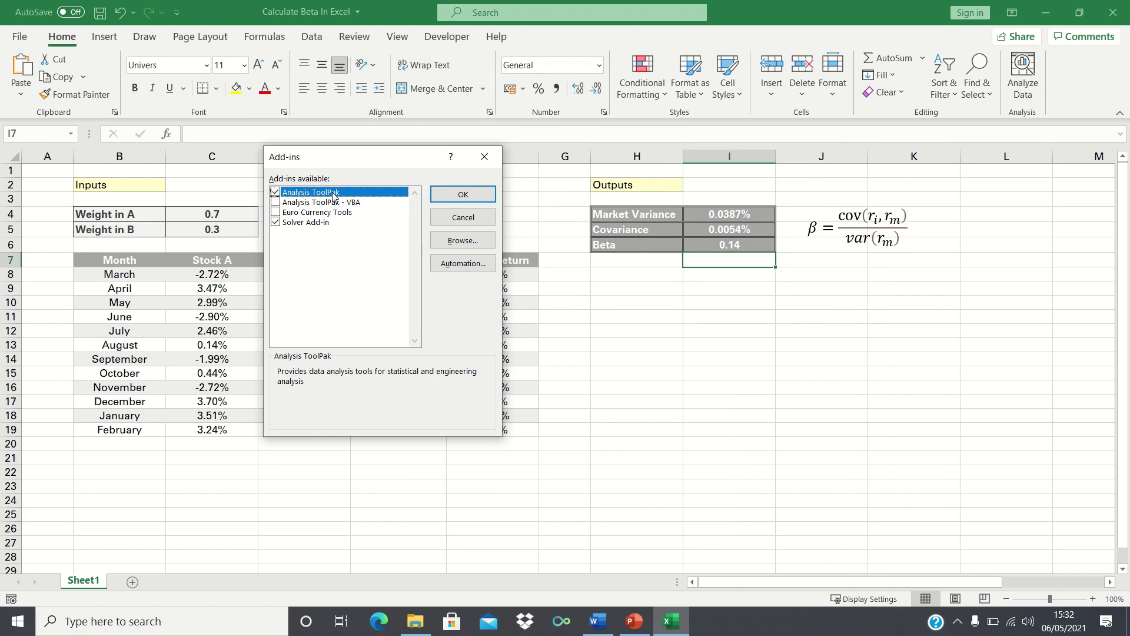
pyautogui.click(463, 195)
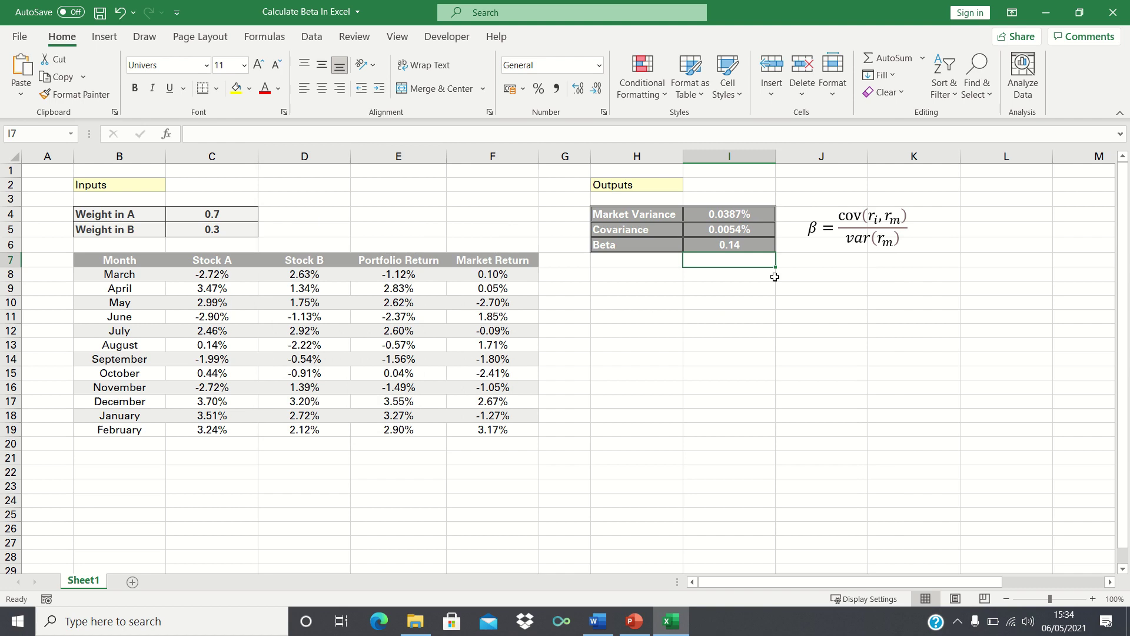
# Launch the Regression tool from Data Analysis and move its dialog aside
pyautogui.click(312, 36)
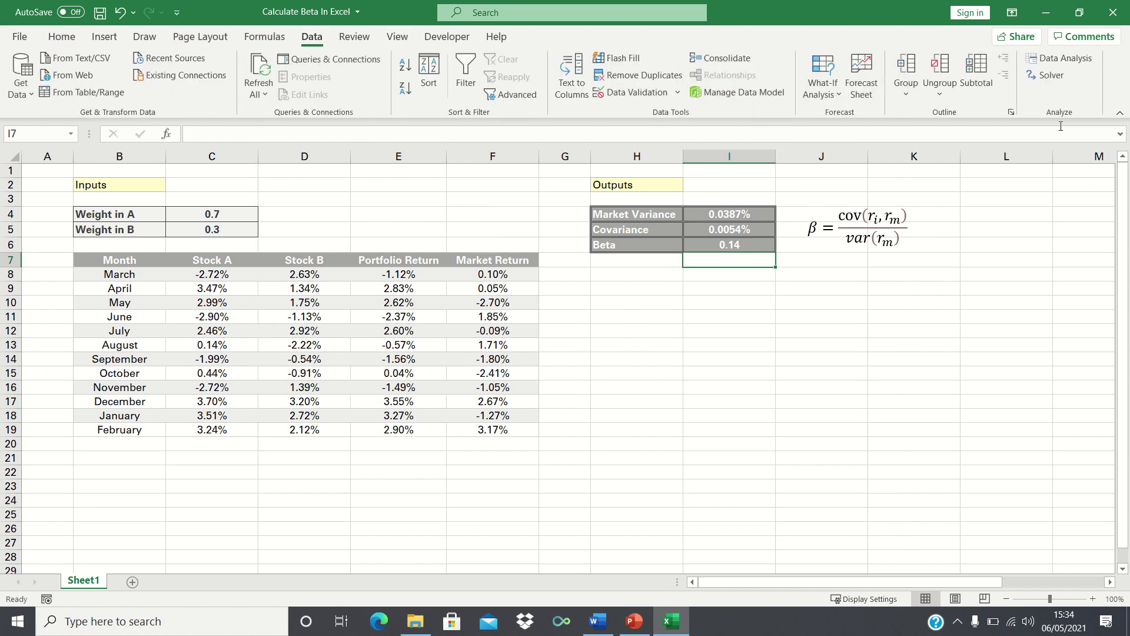
pyautogui.click(1068, 59)
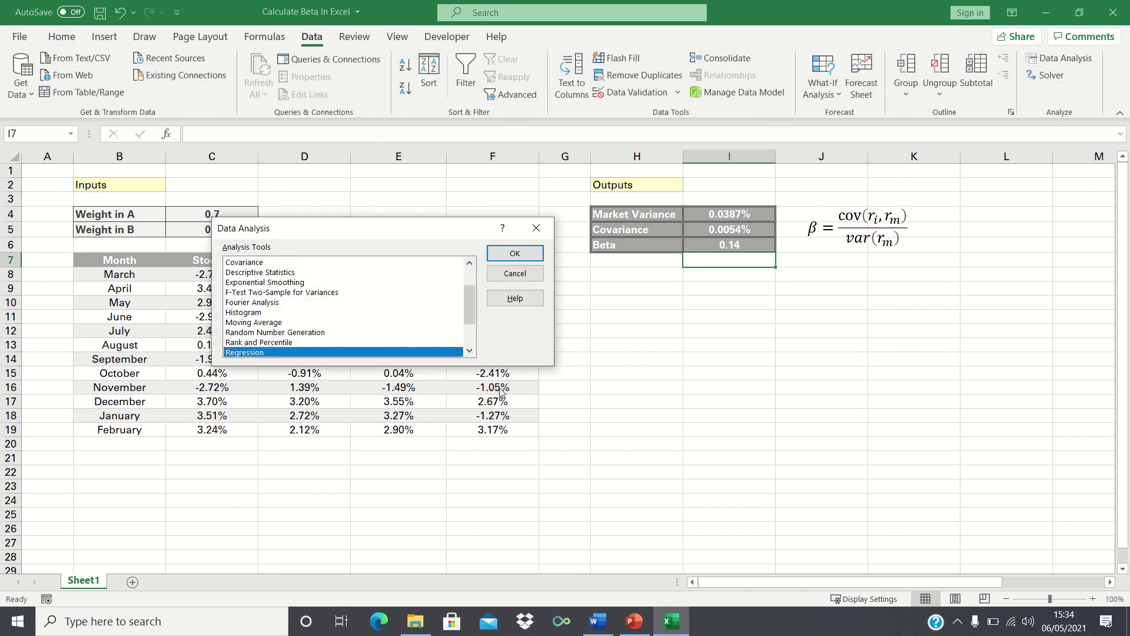
pyautogui.click(499, 252)
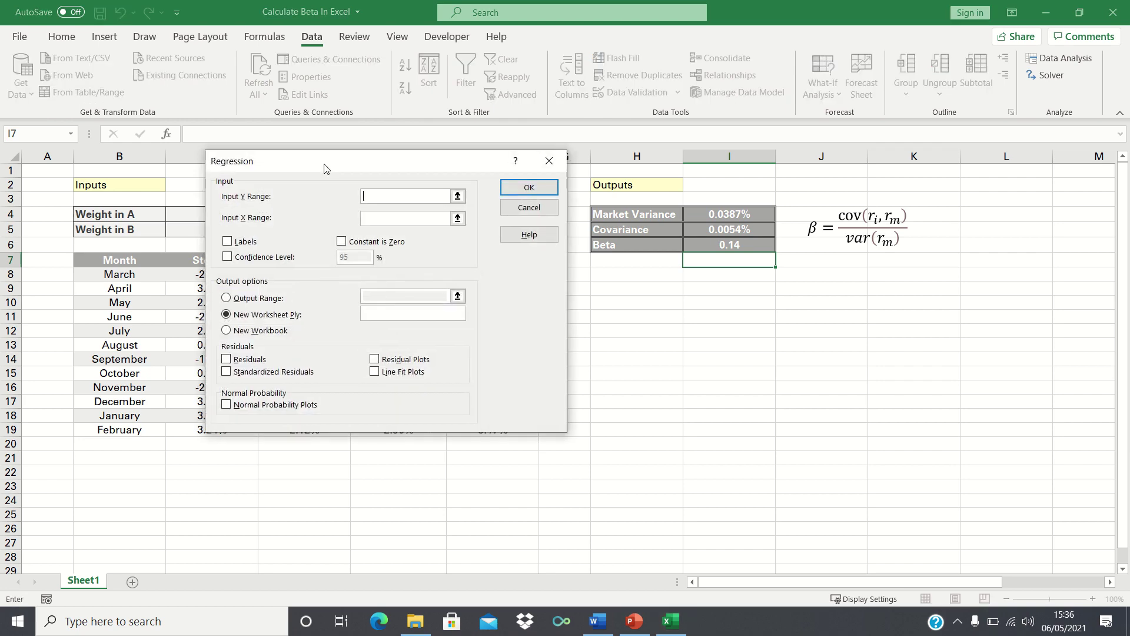
pyautogui.moveTo(334, 166); pyautogui.dragTo(776, 150)
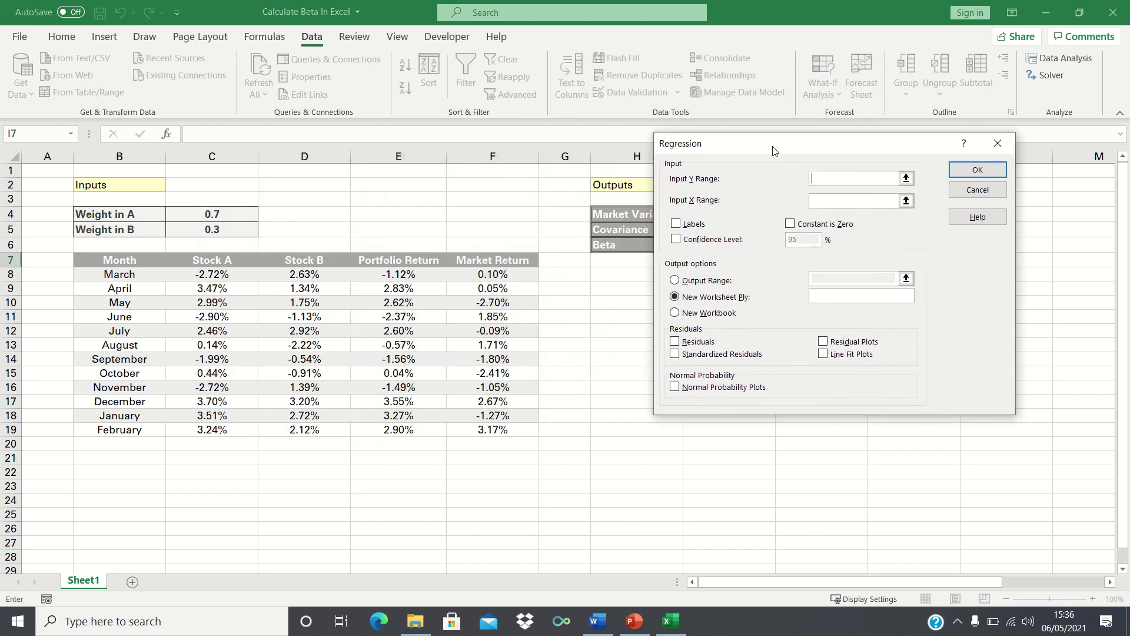
# Set Y range E7:E19, X range F7:F19, Labels on, and output range H8
pyautogui.click(400, 259)
pyautogui.hotkey('ctrl', 'shift', 'Down')
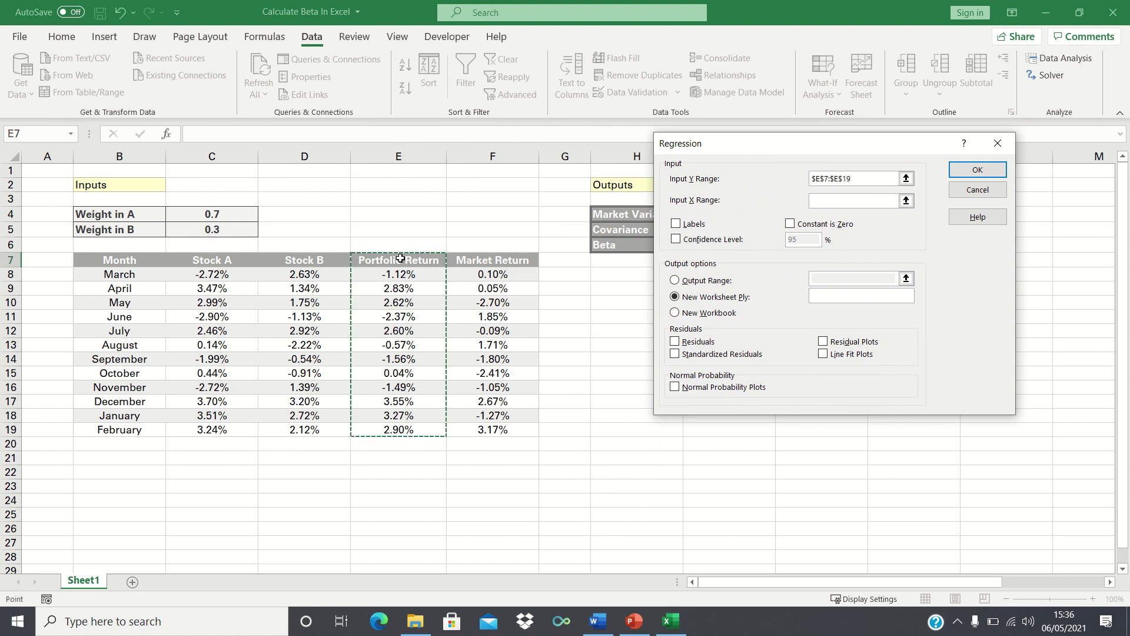
pyautogui.click(840, 197)
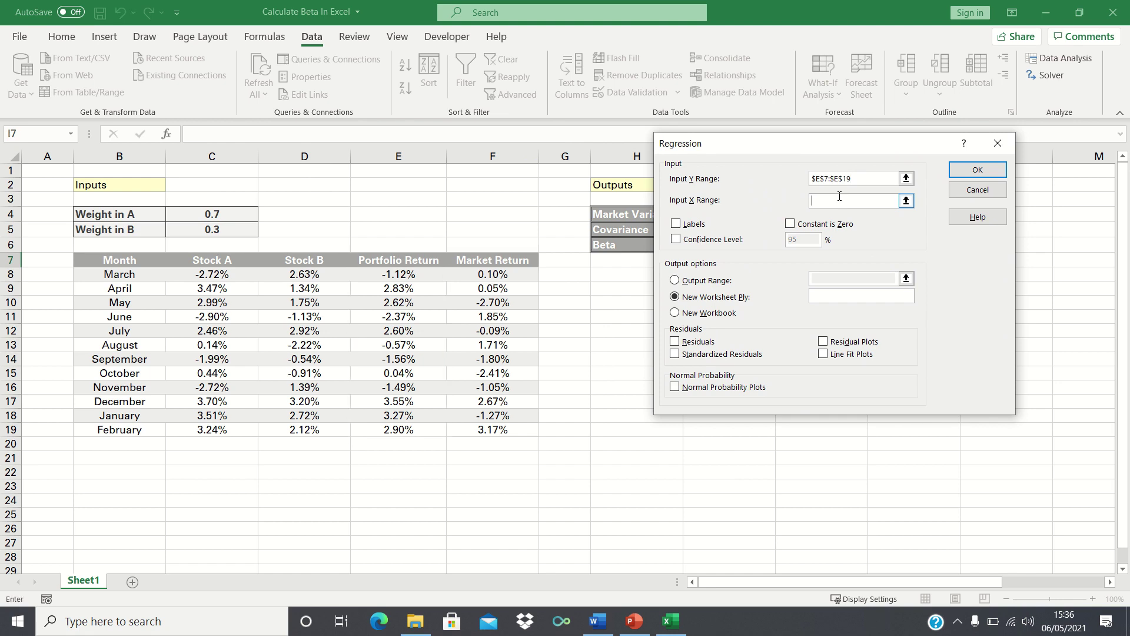
pyautogui.click(502, 261)
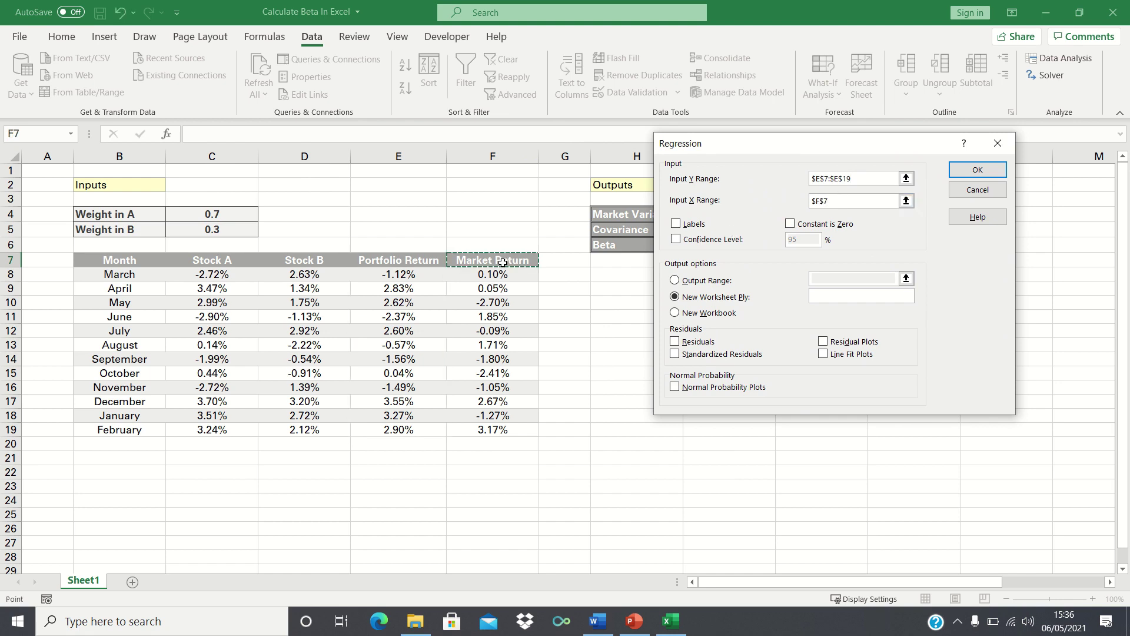
pyautogui.moveTo(502, 261); pyautogui.dragTo(495, 430)
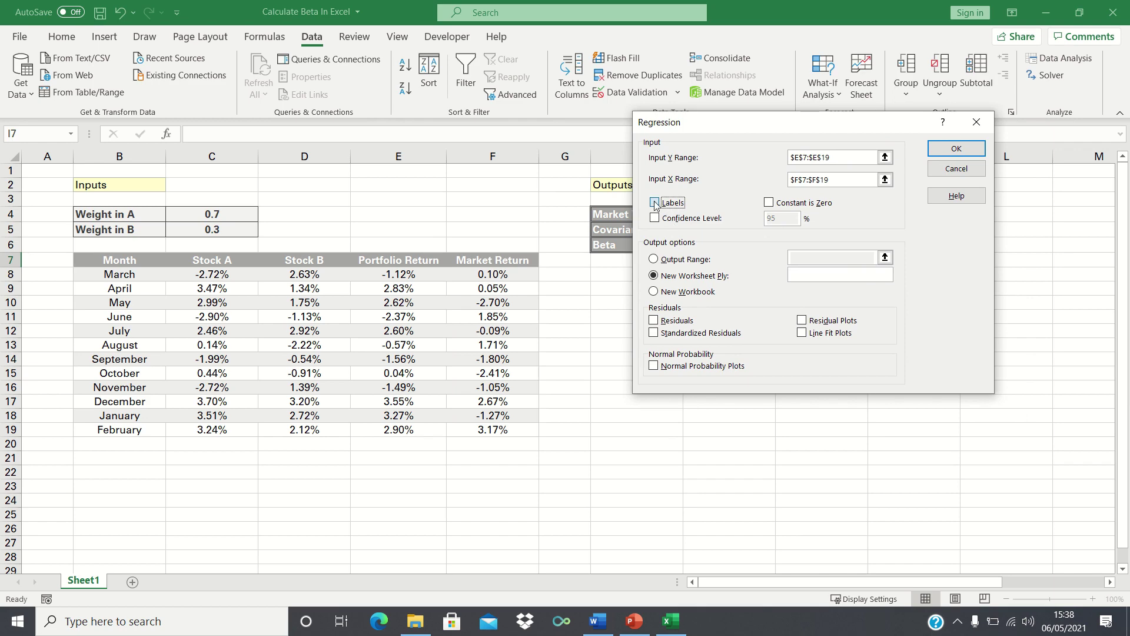
pyautogui.click(655, 203)
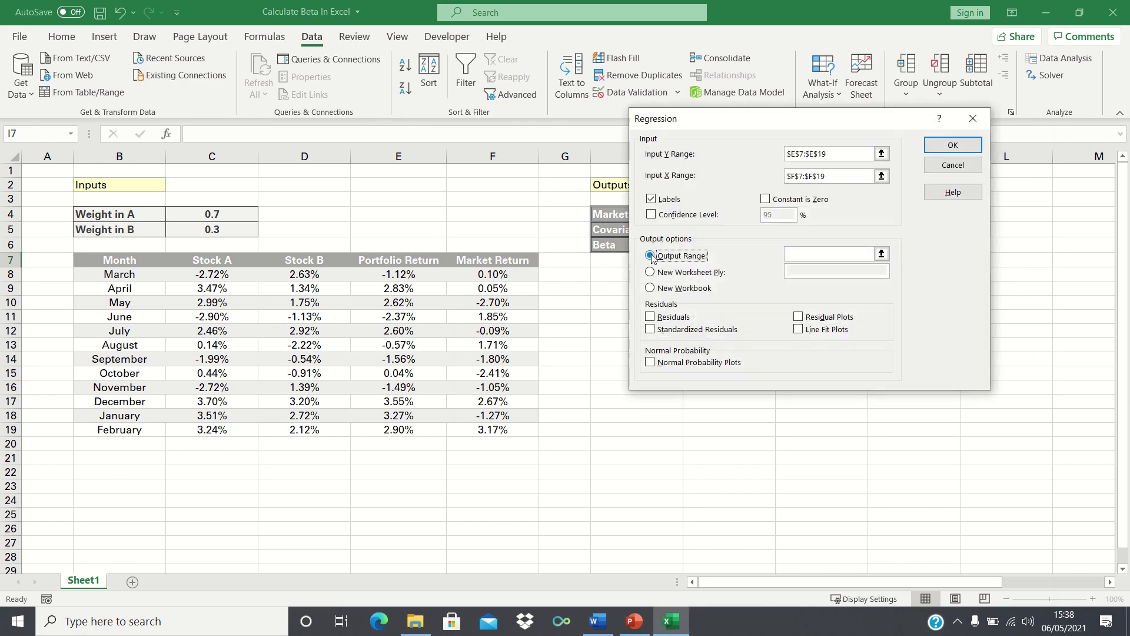
pyautogui.click(650, 255)
pyautogui.click(804, 254)
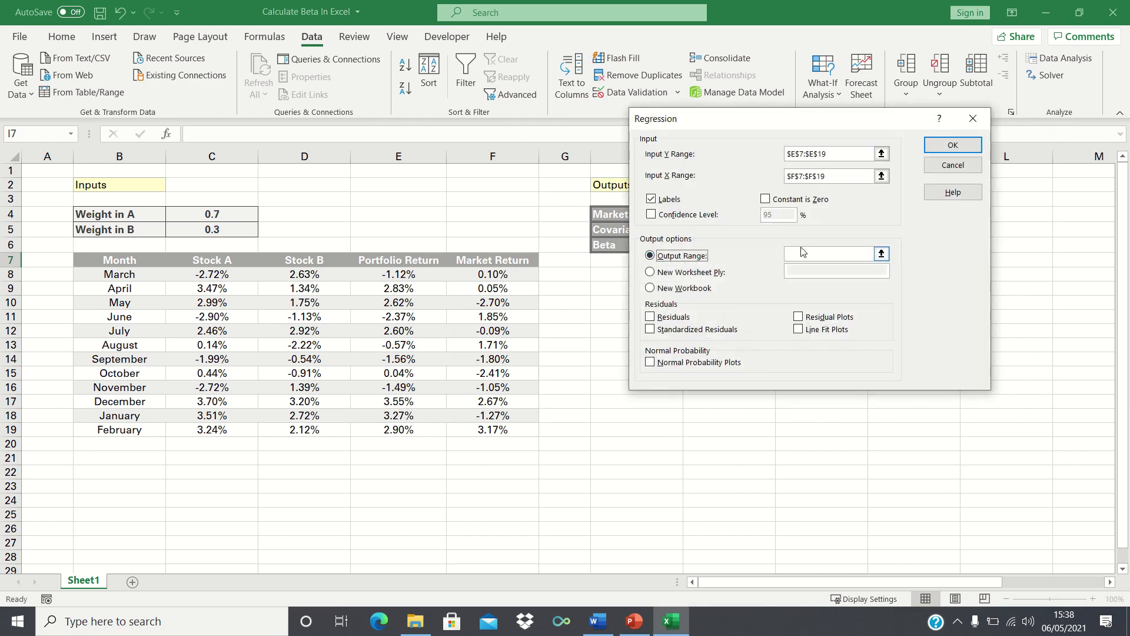
pyautogui.click(607, 275)
# Run the regression and compare its 0.1402 Market Return coefficient with the 0.14 Beta in I6
pyautogui.click(941, 146)
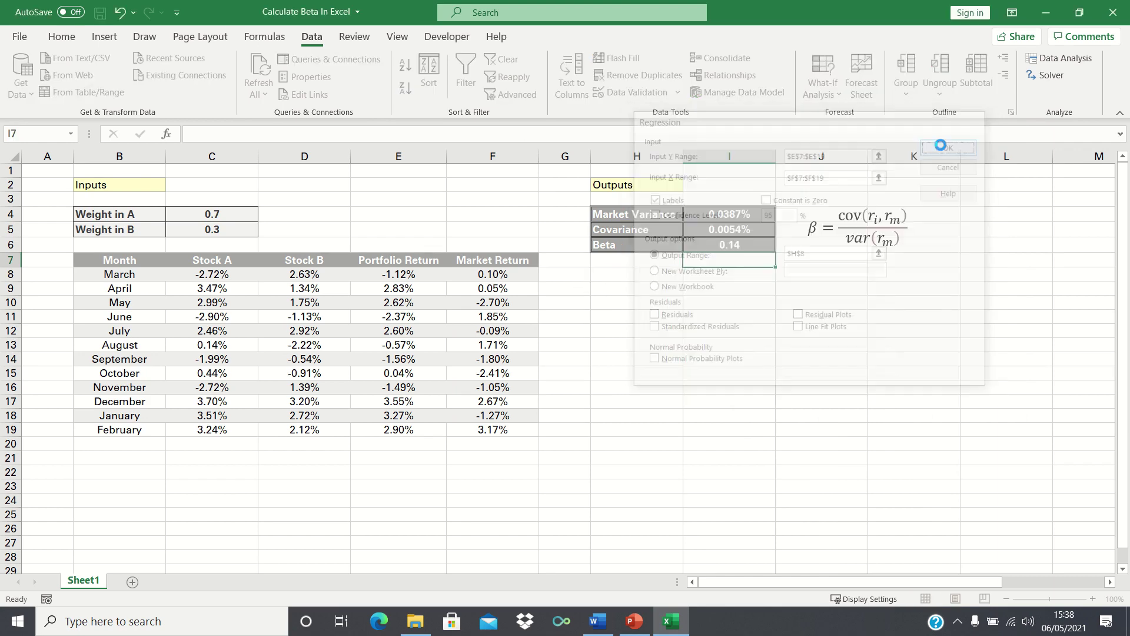
pyautogui.click(674, 285)
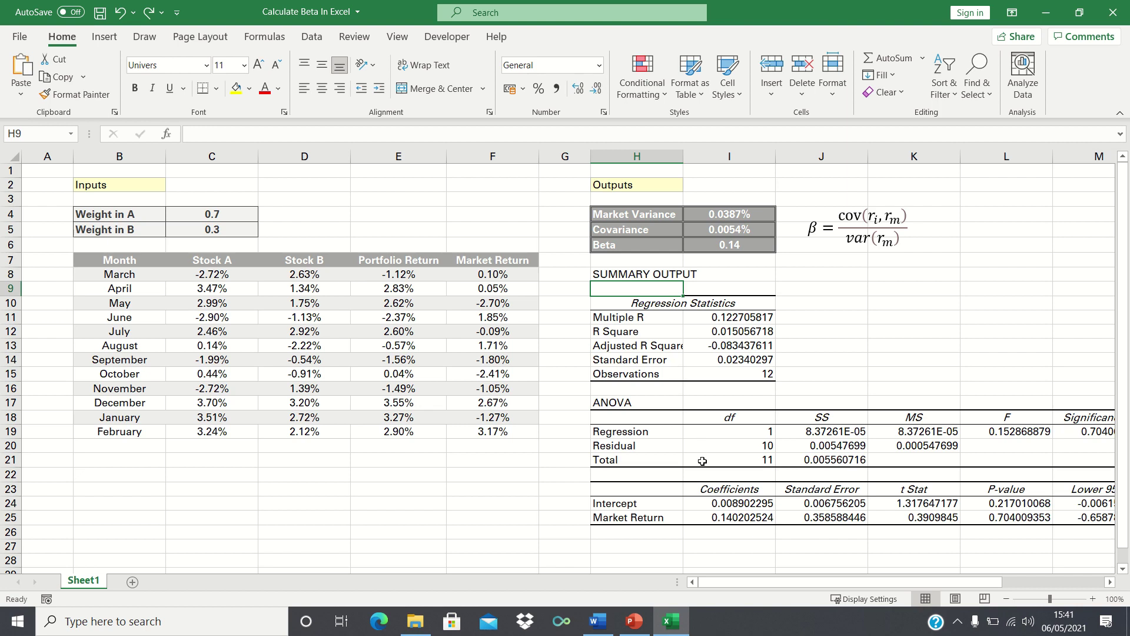
pyautogui.click(723, 517)
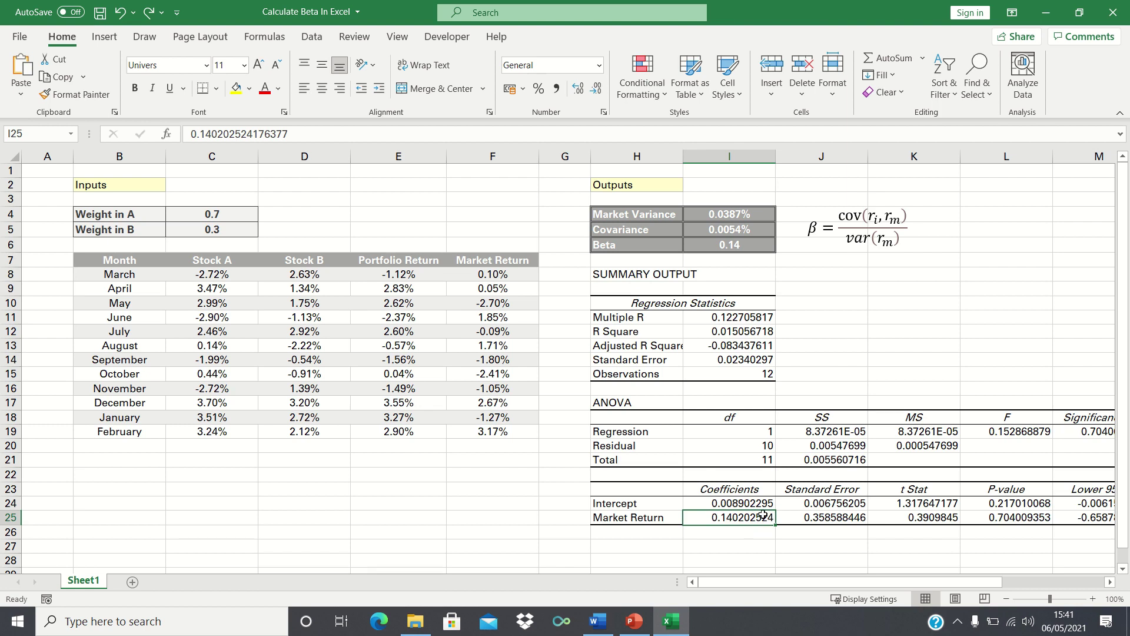
pyautogui.click(740, 244)
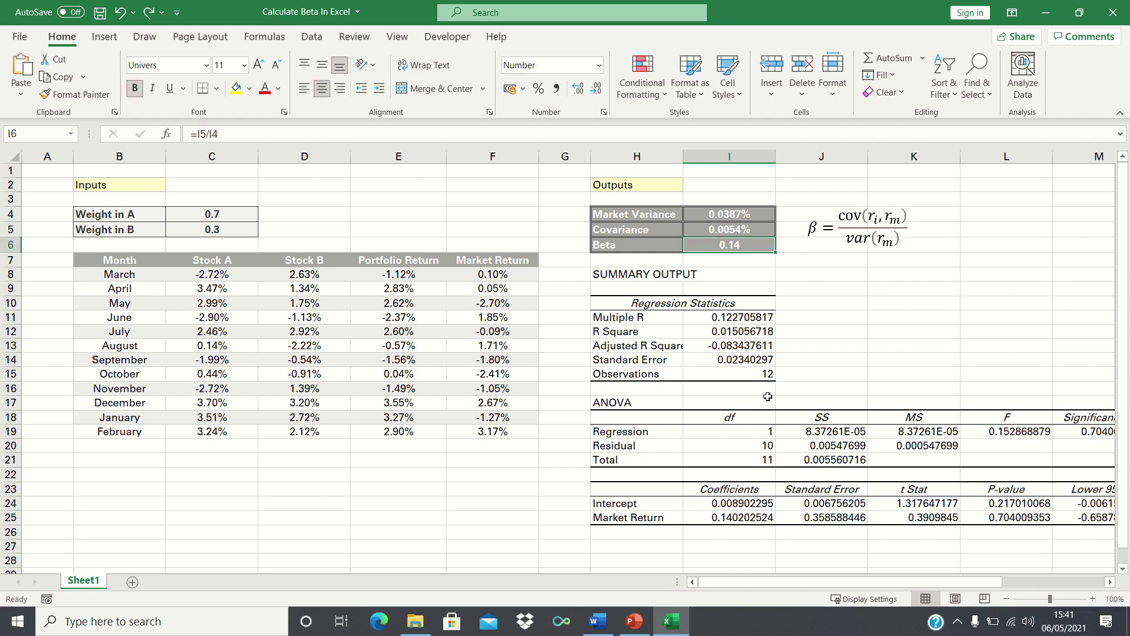